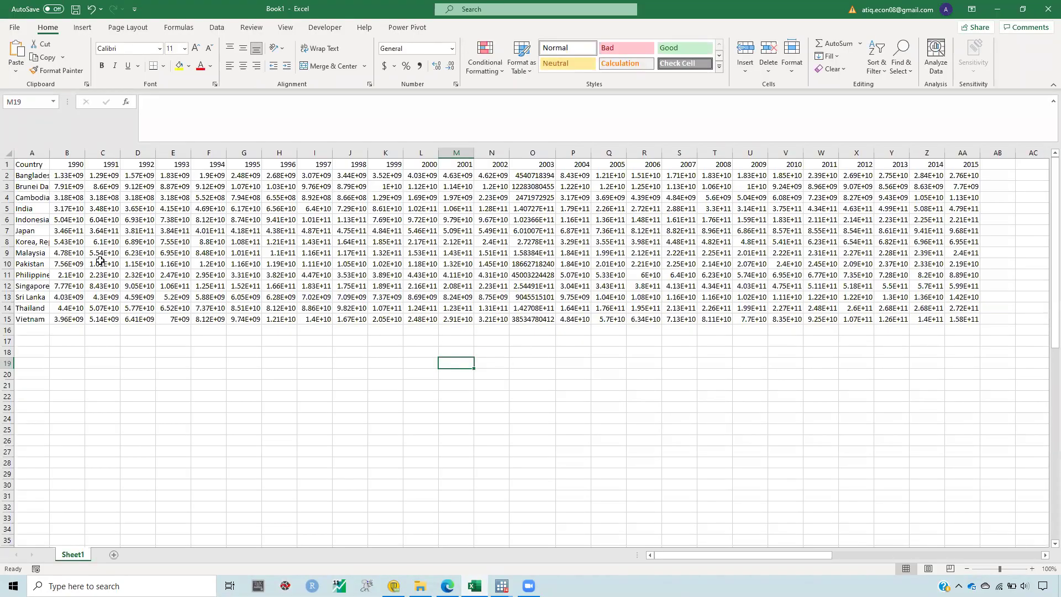
Look over the country names, year headings and values in the Excel table.
left_click_drag(27, 178, 26, 266)
left_click_drag(83, 163, 236, 161)
left_click_drag(102, 199, 213, 264)
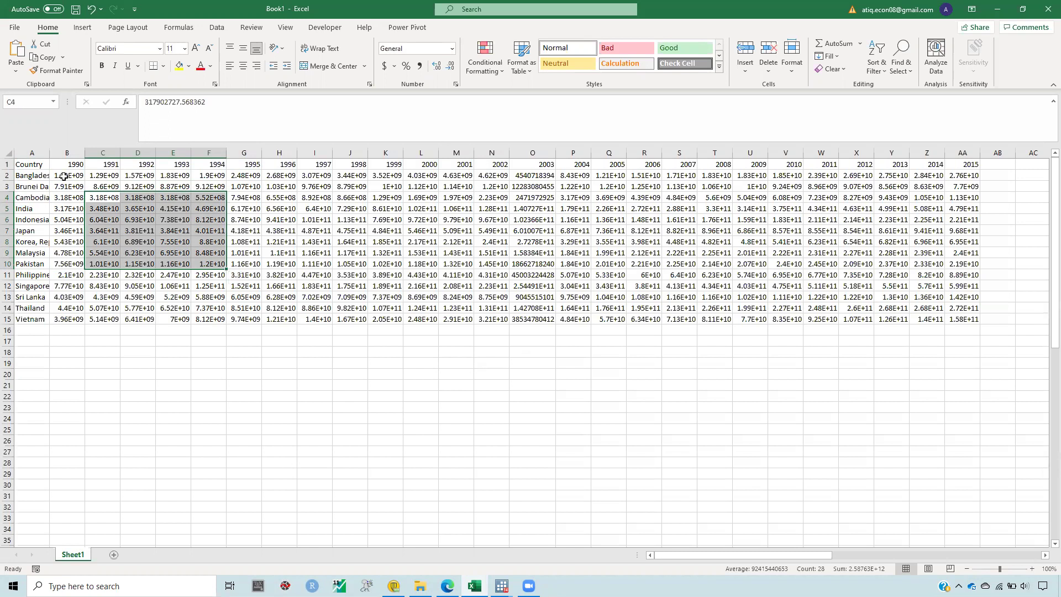
Rename the B1 heading from 1990 to y1990.
left_click(65, 165)
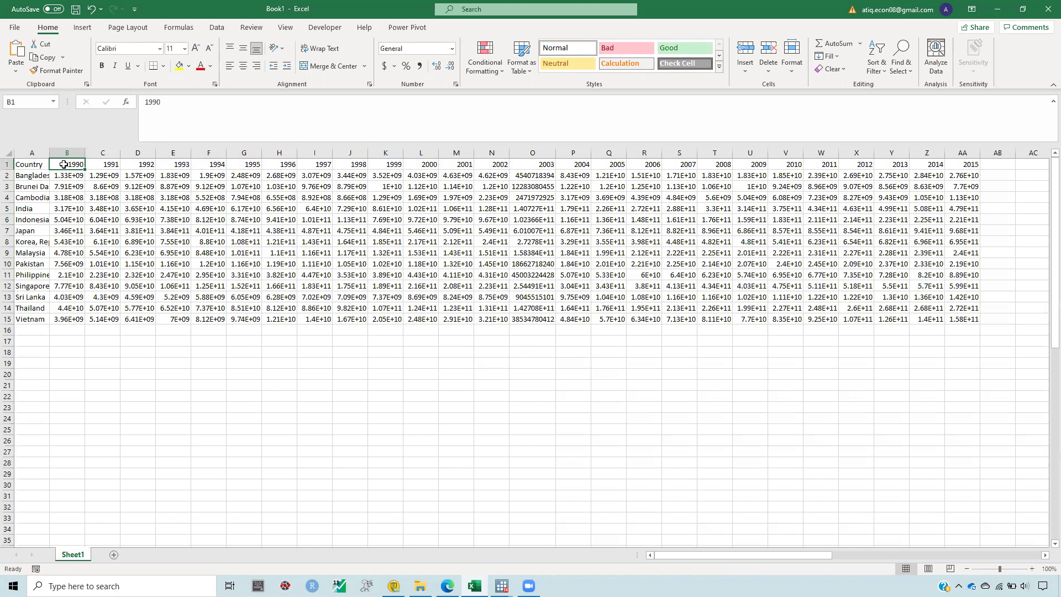
left_click(145, 103)
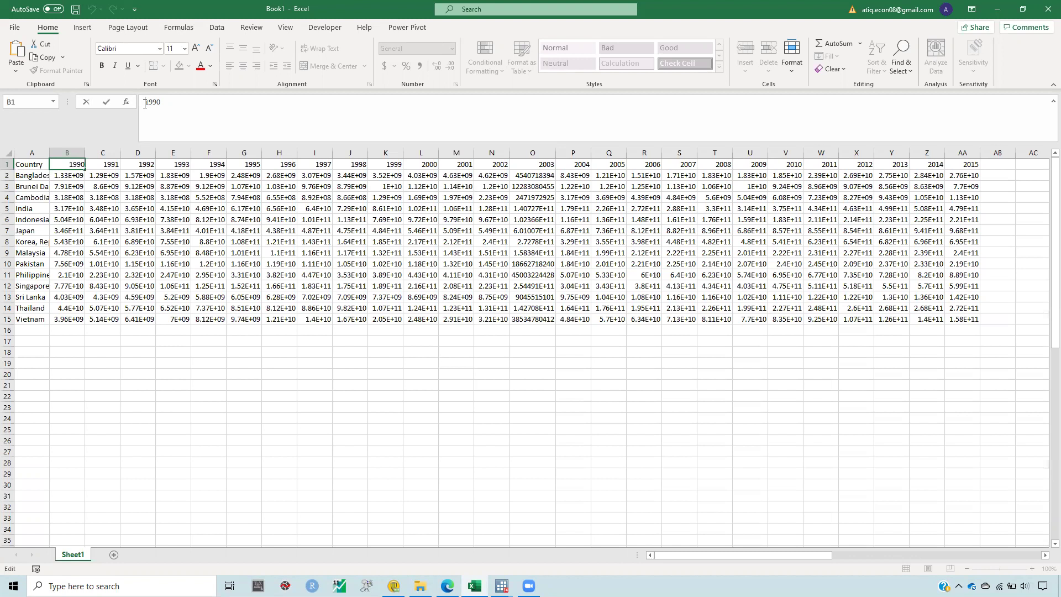
type("t")
key("BackSpace")
type("y")
key("Tab")
Rename C1 to y1991, extend the pattern through y2015, and select the whole table A1:AA15.
left_click(145, 102)
type("y")
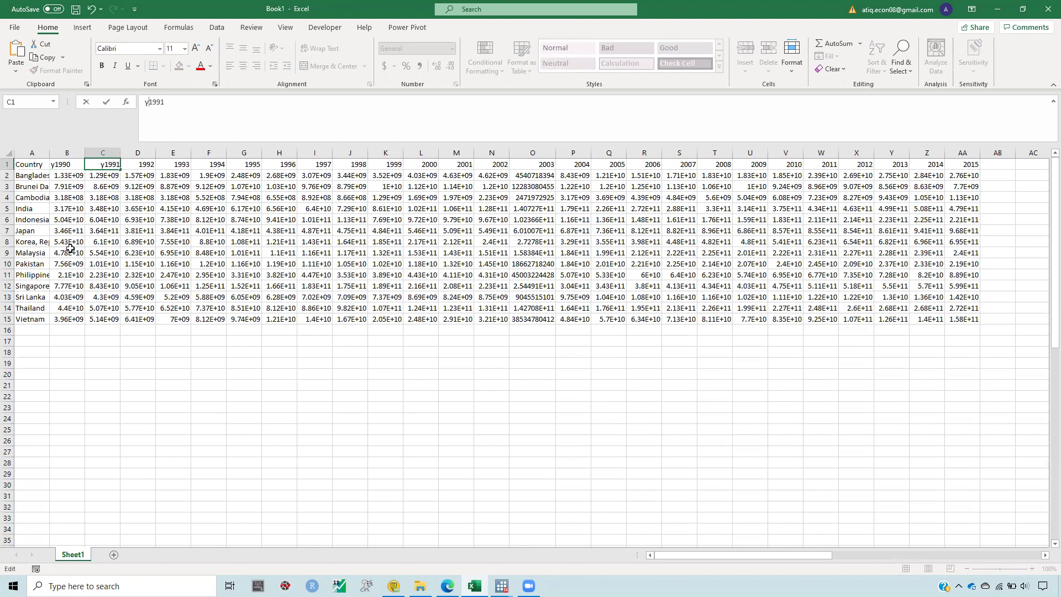
left_click(88, 174)
left_click_drag(68, 164, 970, 167)
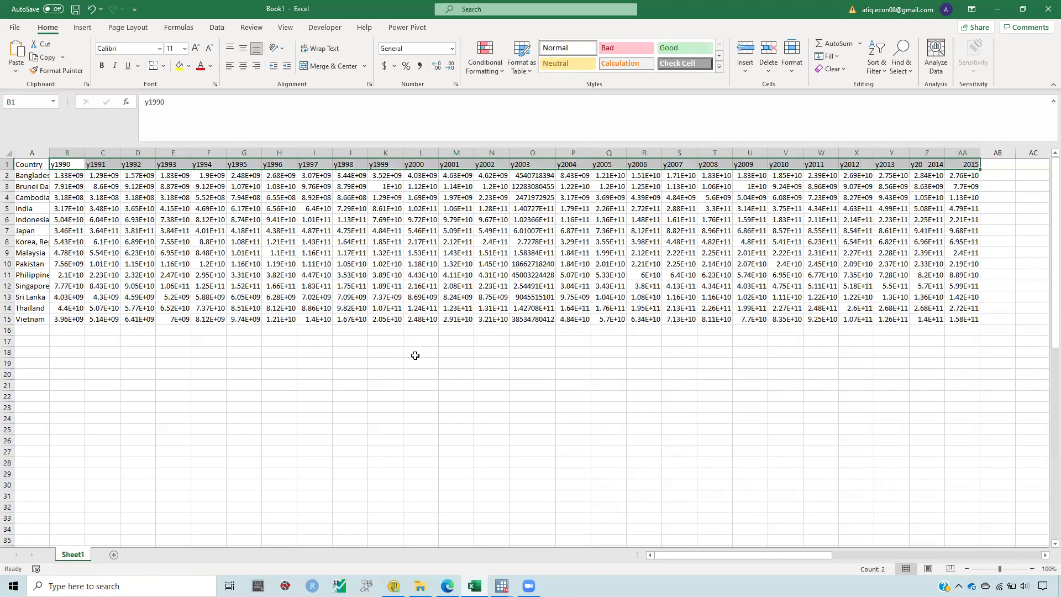
left_click_drag(963, 320, 21, 161)
Copy the Excel table and paste it at var1[1] in Stata's Data Editor, using first-row variable names.
right_click(86, 212)
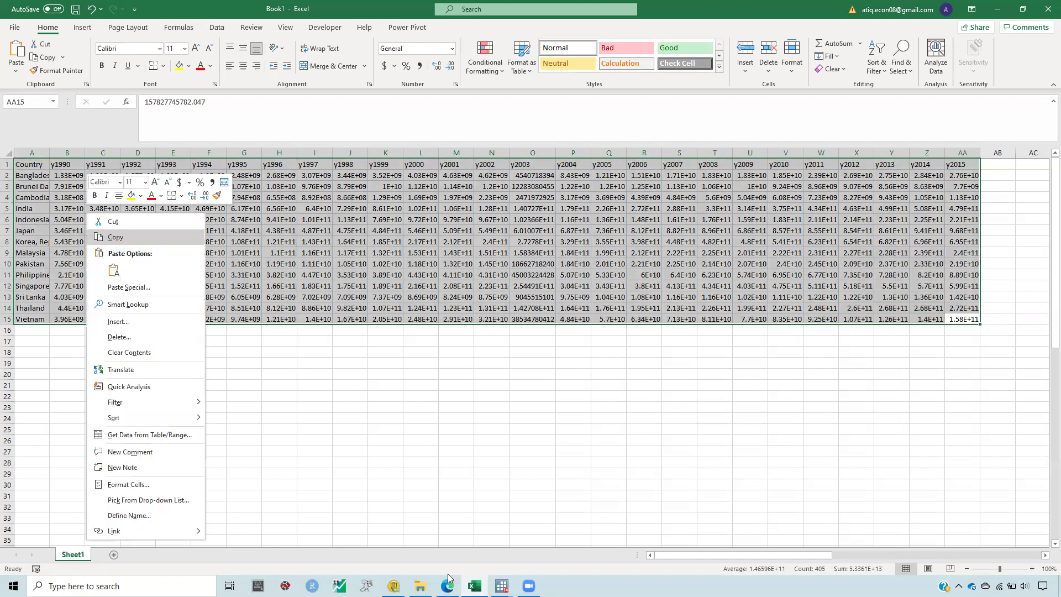
left_click(117, 237)
mouse_move(502, 586)
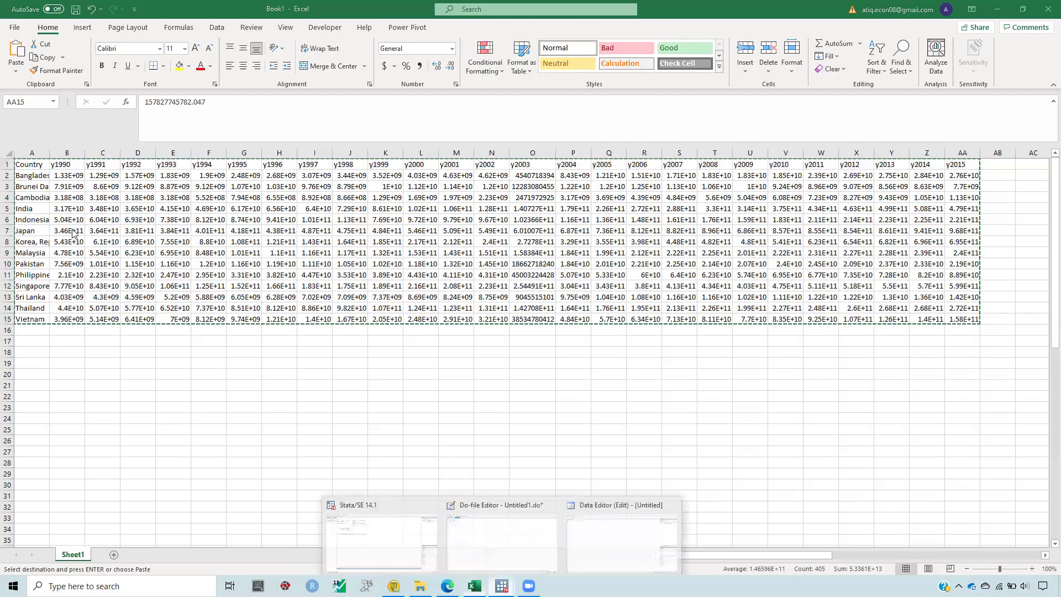
left_click(609, 540)
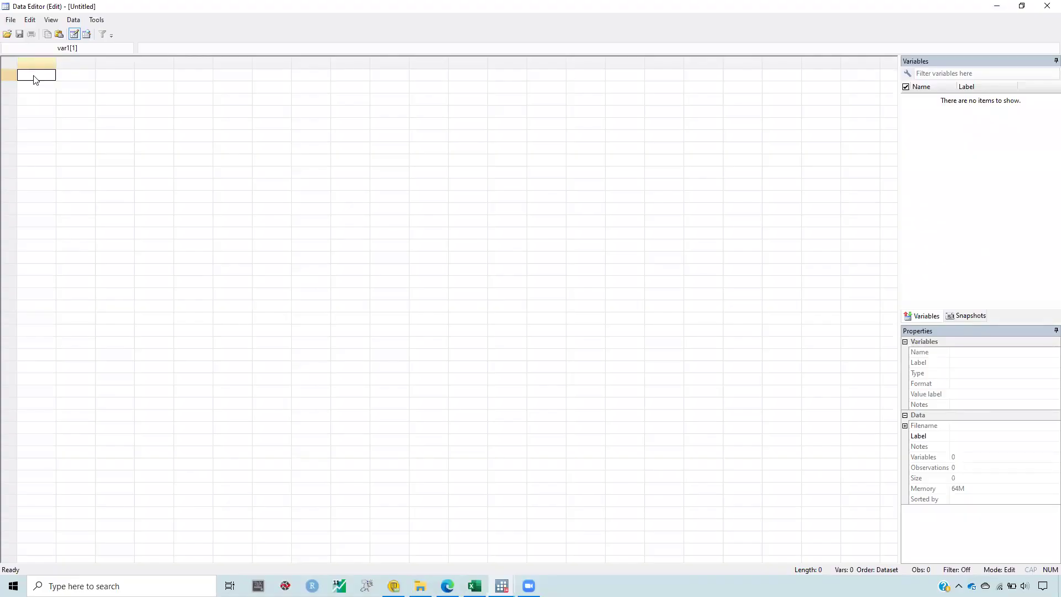
right_click(35, 76)
left_click(66, 95)
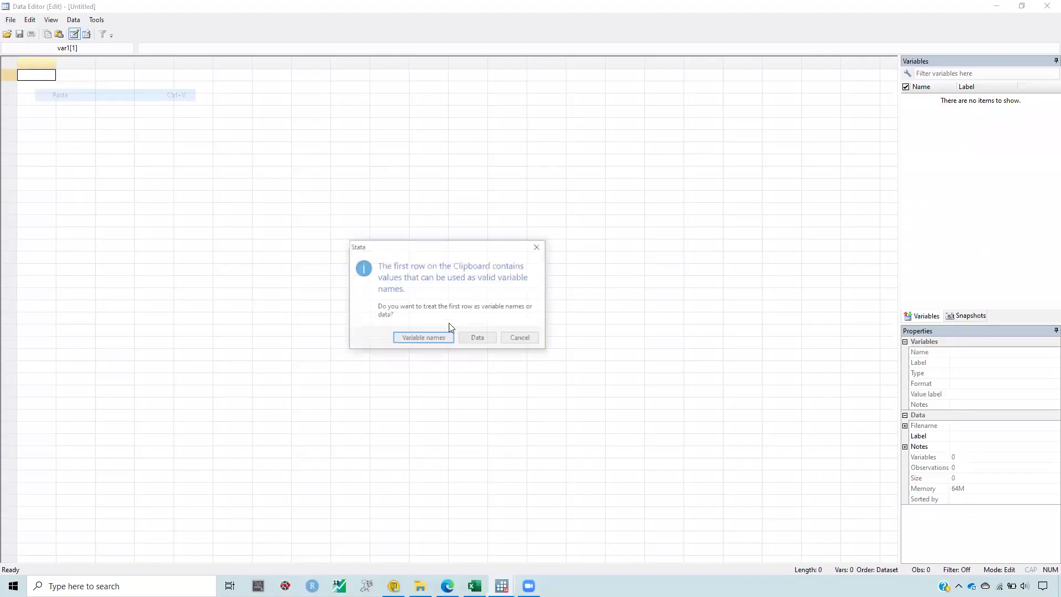
left_click(423, 339)
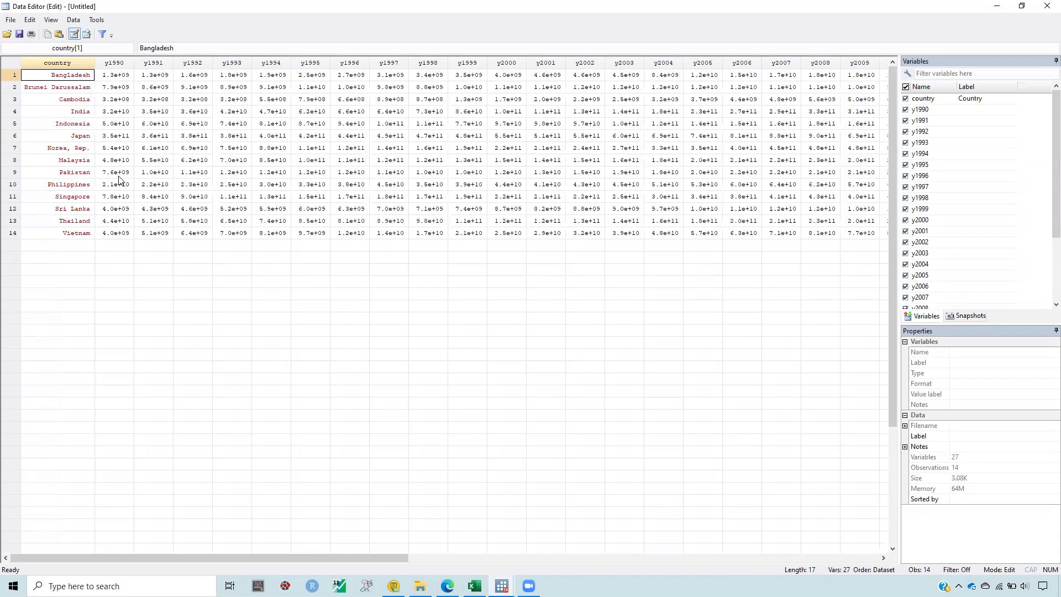
Run 'encode country, gen (c)' from the do-file to create the numeric variable c.
left_click(61, 162)
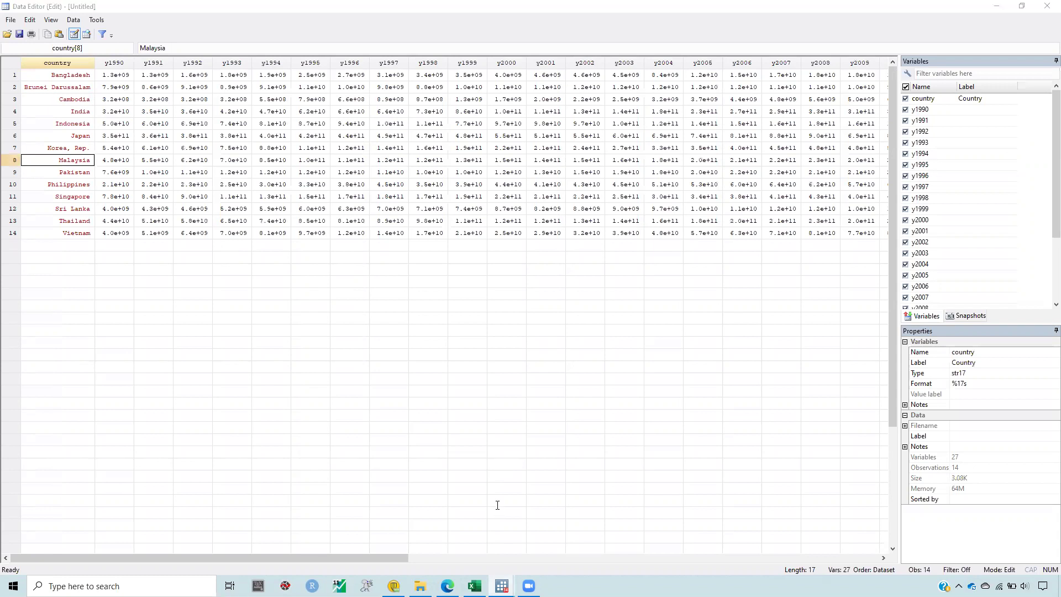
key("alt+Tab")
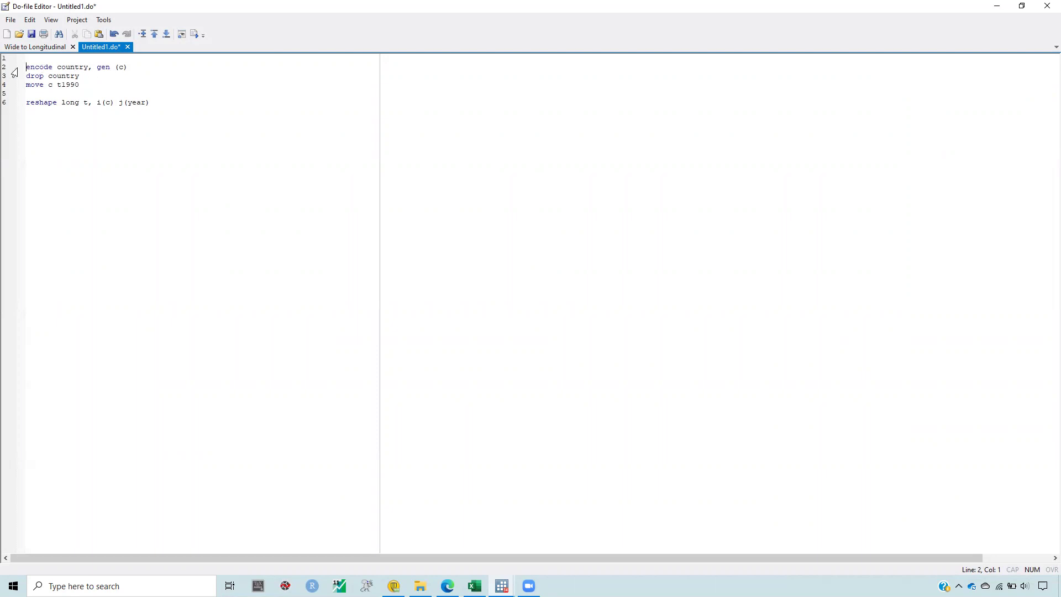
key("shift+Down")
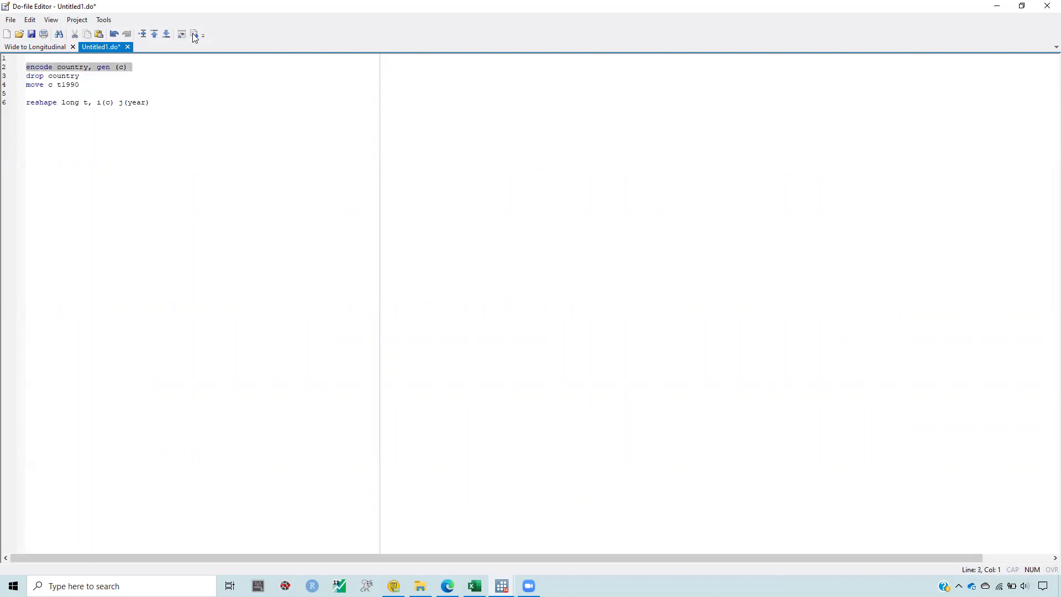
key("shift+Left")
key("alt+Tab")
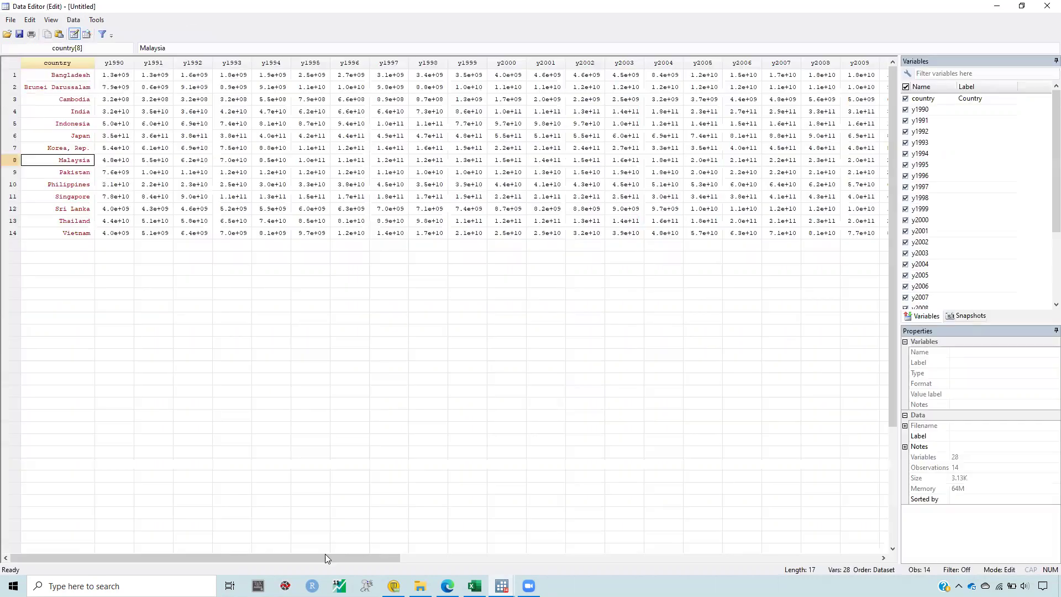
left_click_drag(369, 553, 145, 547)
Run 'drop country' to remove the original string variable.
key("alt+Tab")
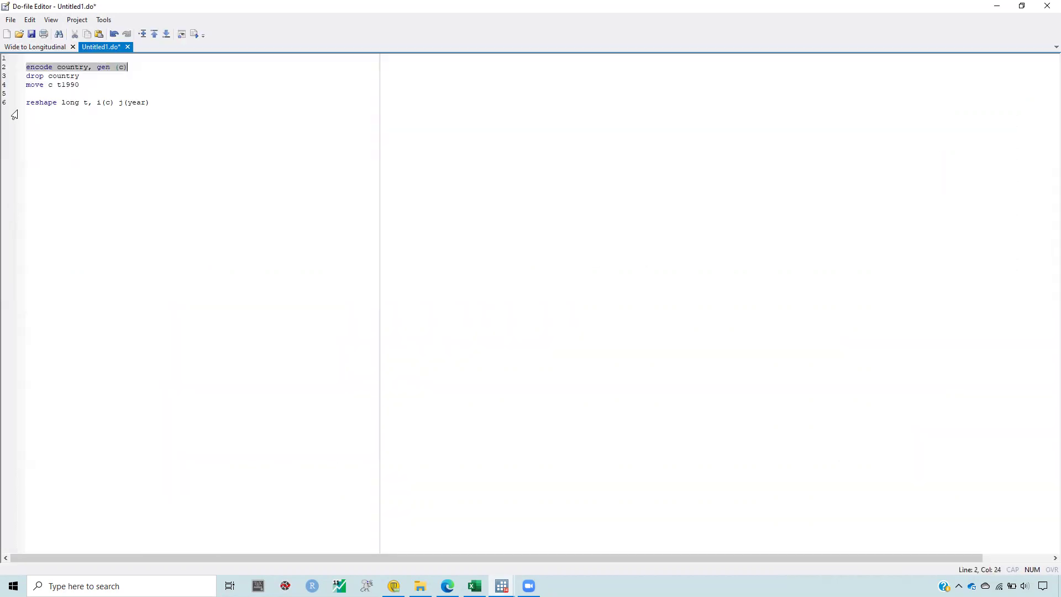
left_click(15, 77)
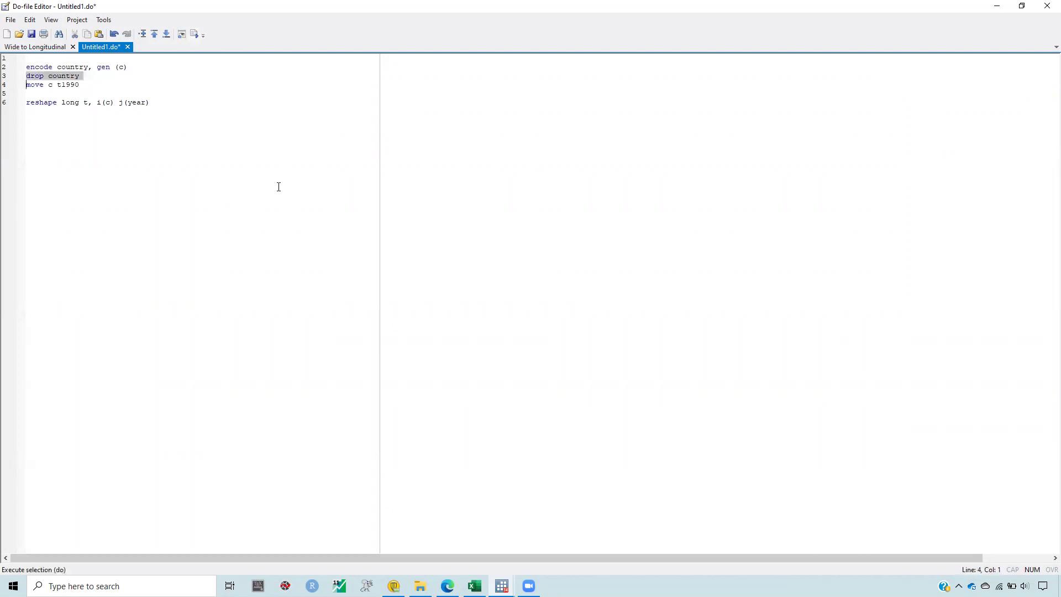
key("ctrl+8")
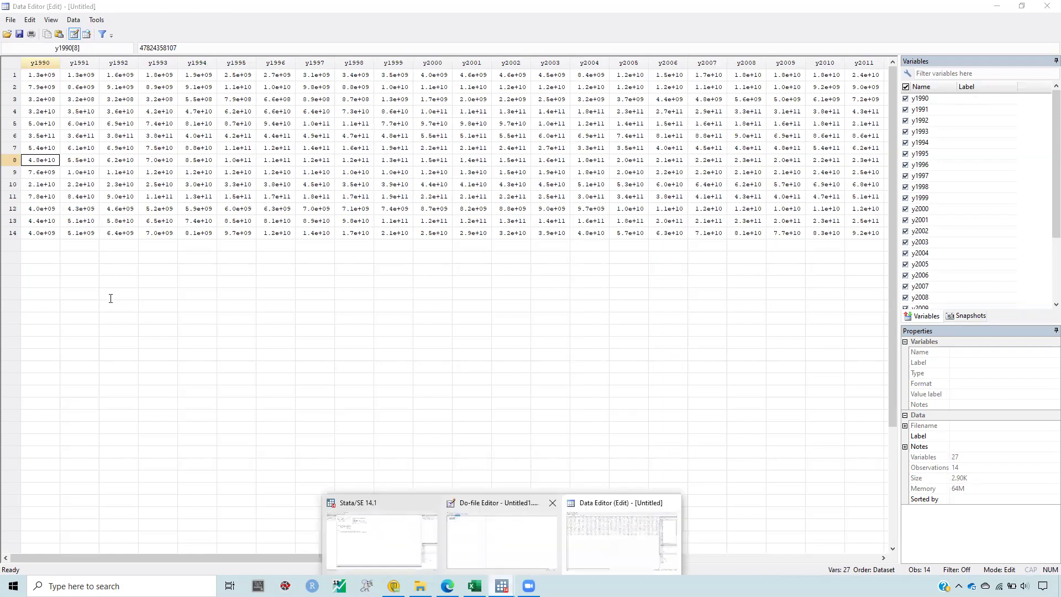
In the do-file, change t1990 to y1990 on line 4 and the reshape stub t to y.
left_click(499, 525)
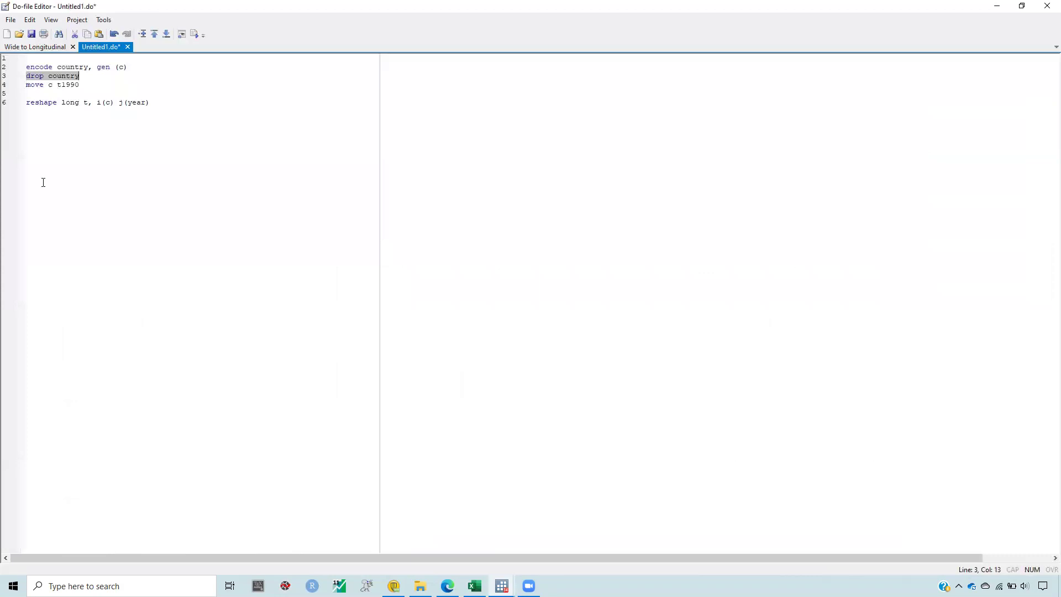
key("Down")
key("ctrl+Left")
key("Delete")
type("y")
left_click(85, 103)
key("Delete")
type("y")
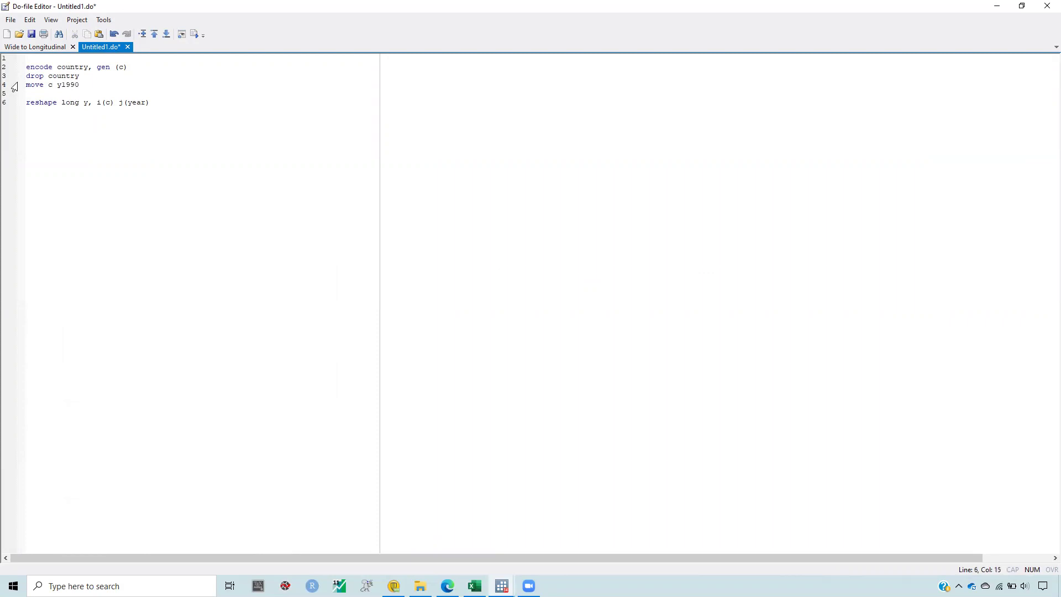
Select the 'move c y1990' line and review the c and y1993 values in the Data Editor.
left_click(14, 87)
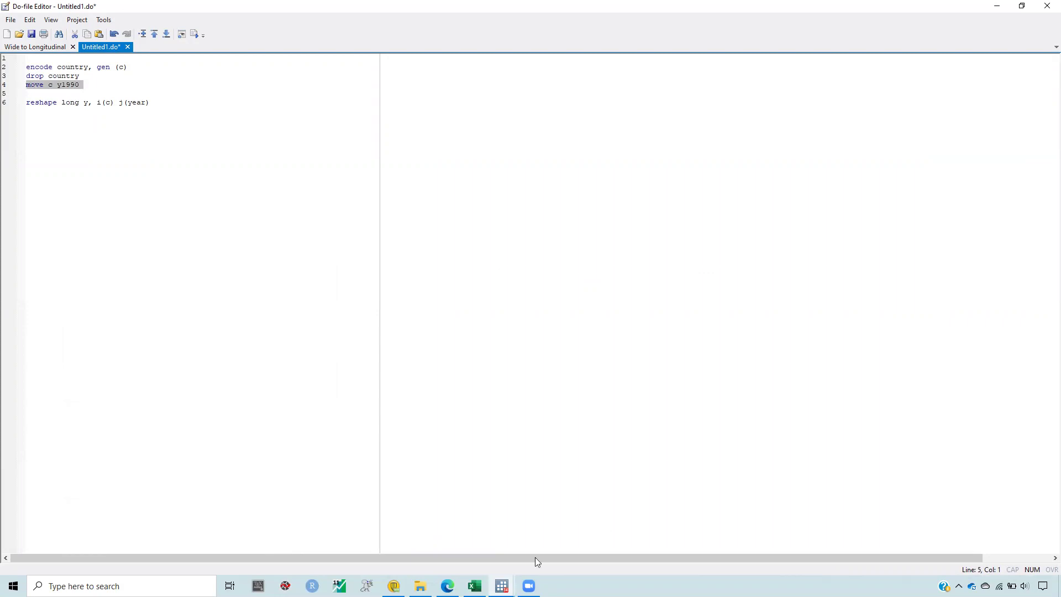
mouse_move(502, 585)
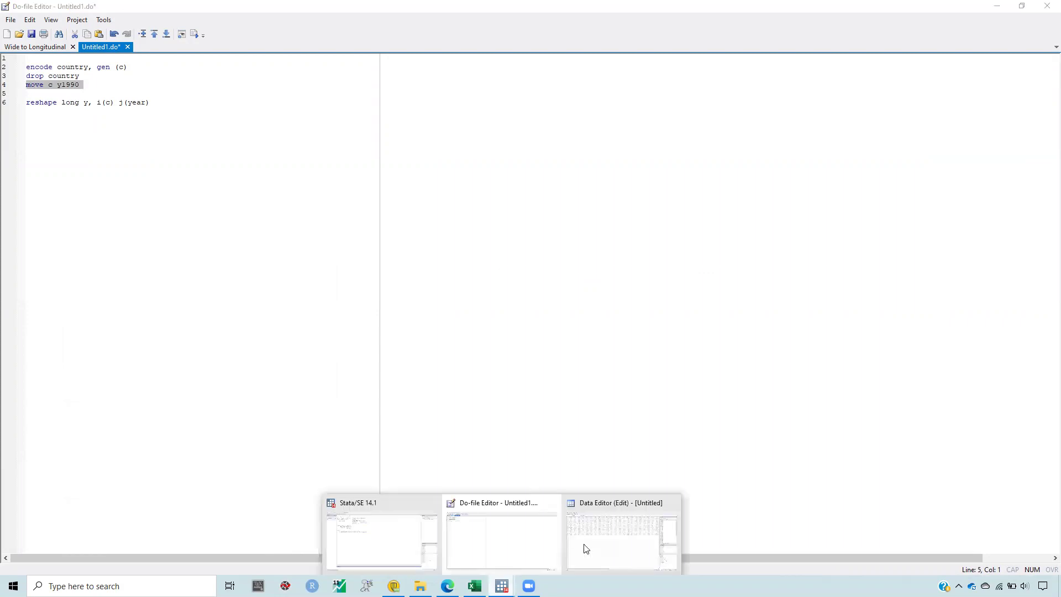
left_click(644, 546)
scroll(502, 346, "right", 5)
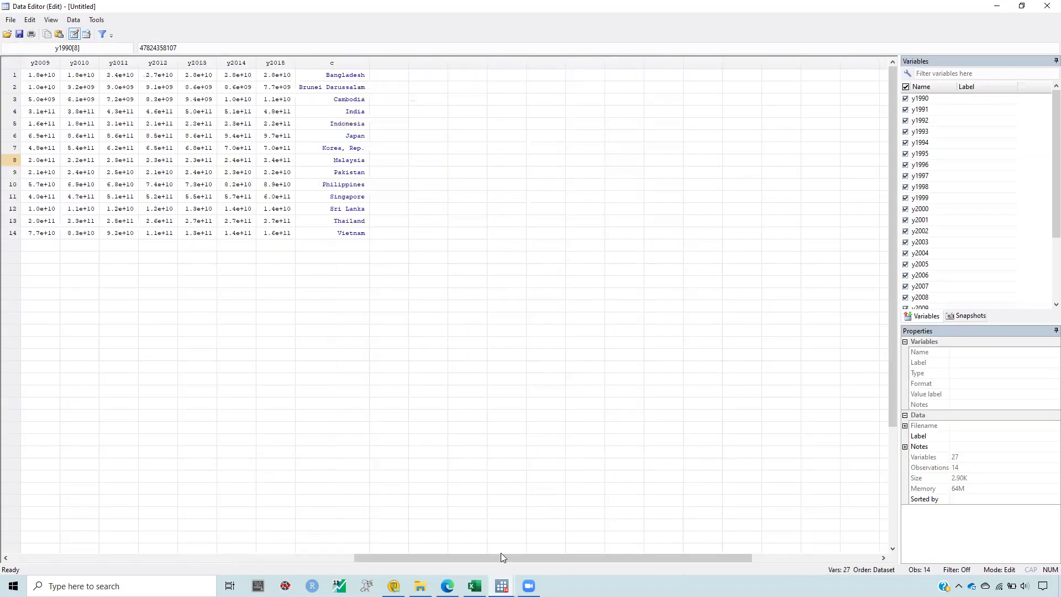
left_click(236, 558)
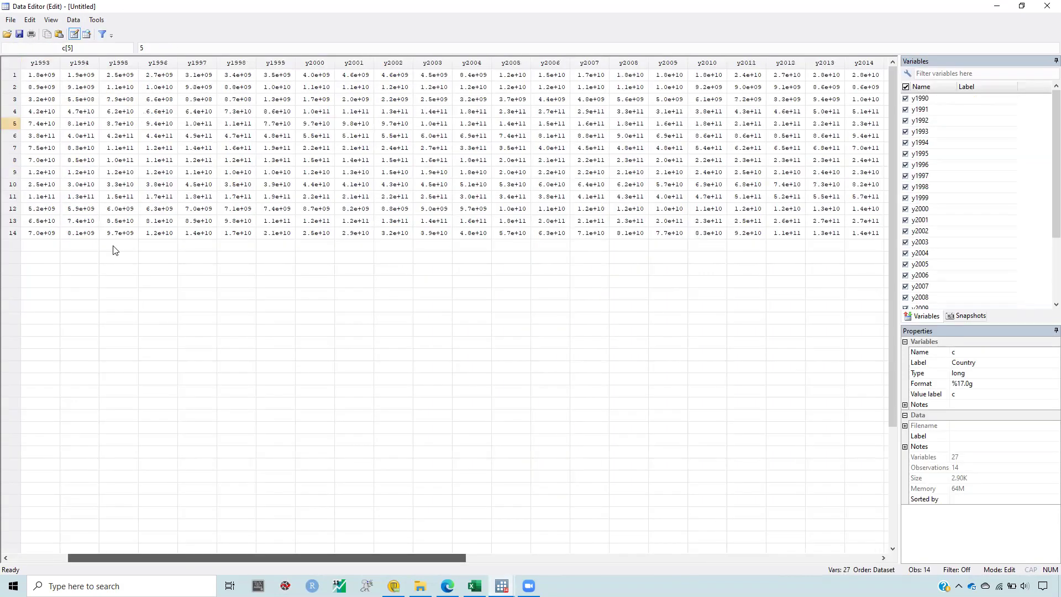
left_click(31, 100)
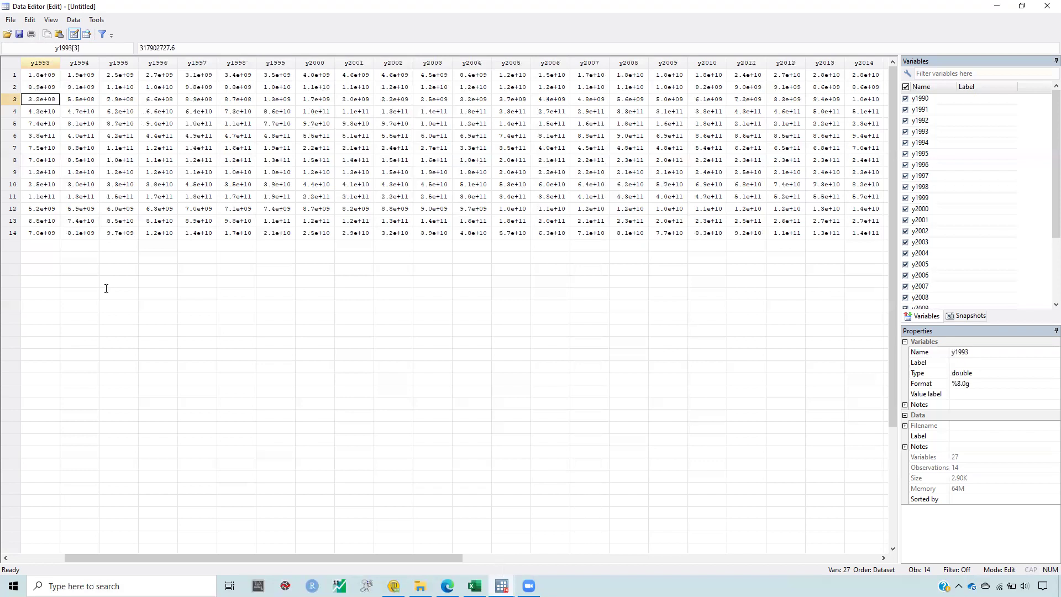
Execute 'move c y1990' and confirm c is now the first column in the data grid.
key("alt+Tab")
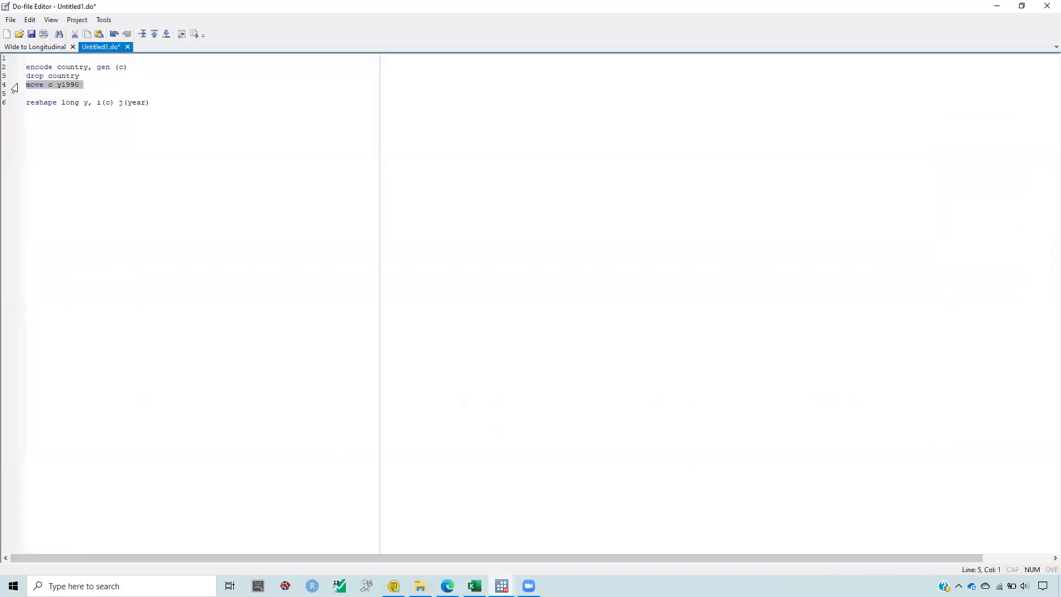
left_click(196, 36)
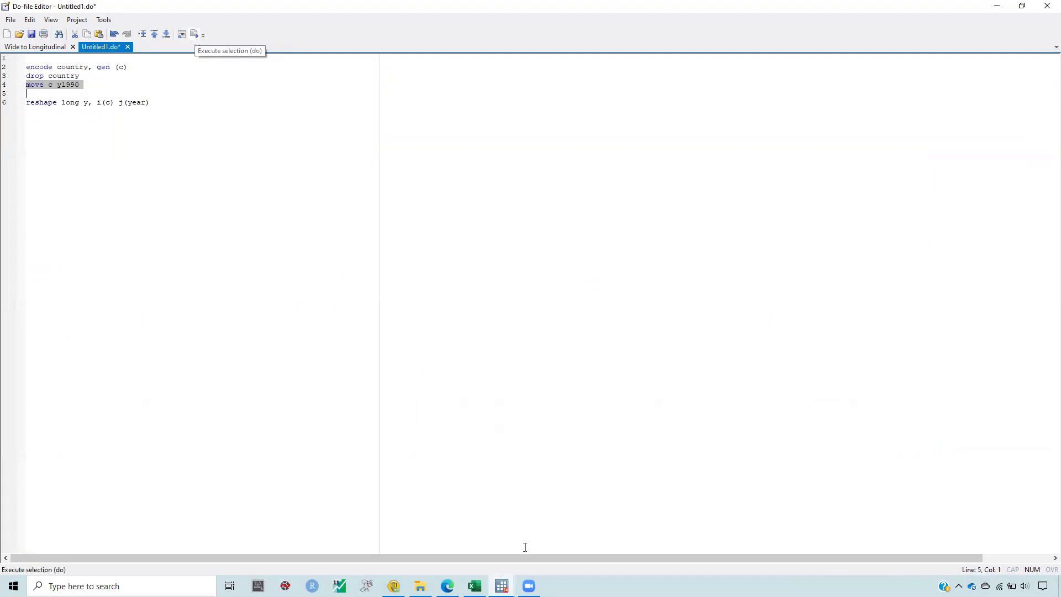
left_click(502, 586)
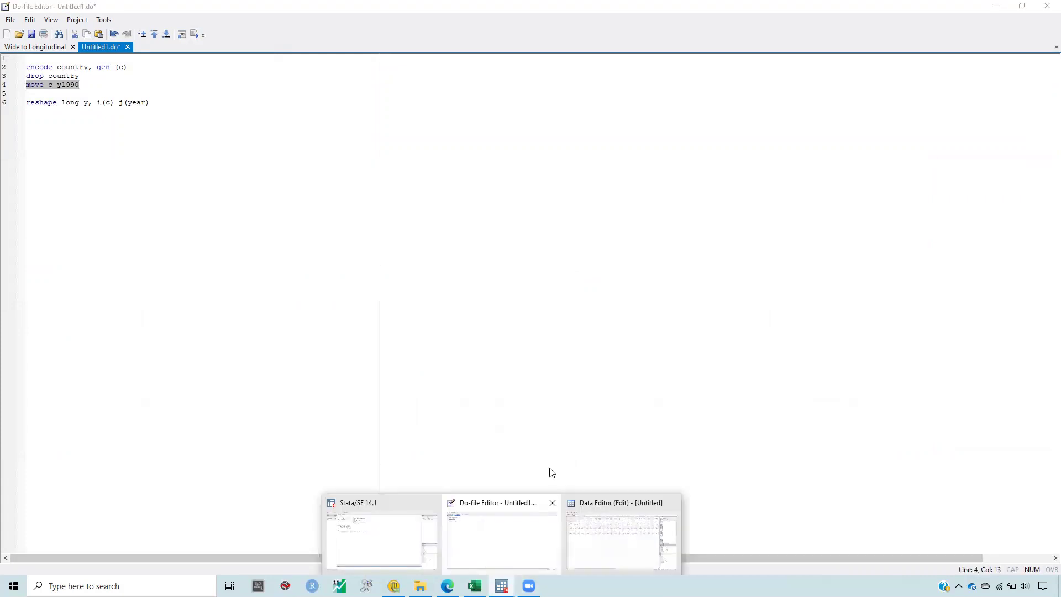
left_click(606, 538)
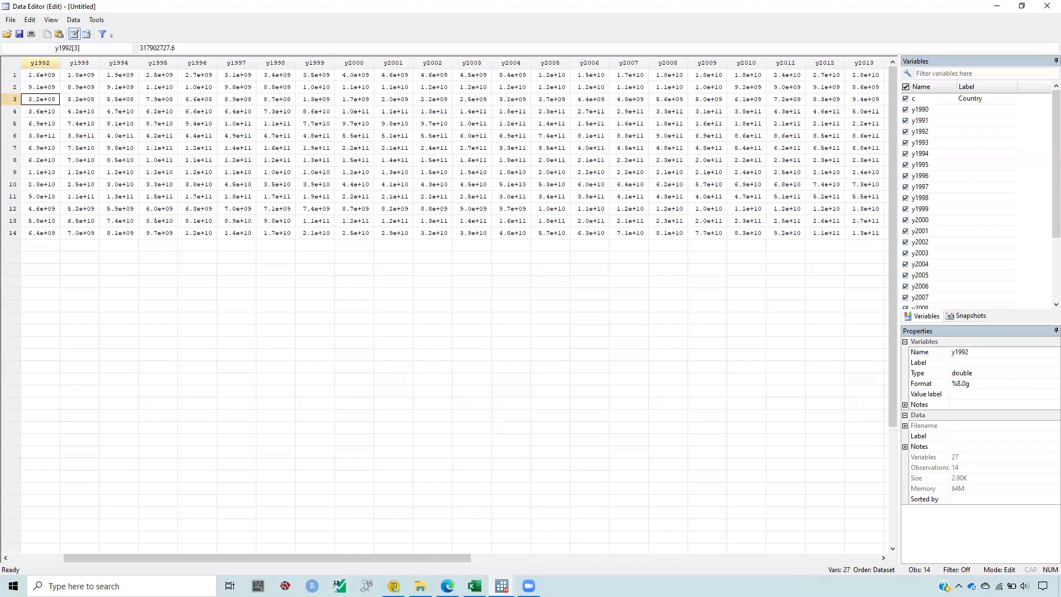
mouse_move(502, 585)
left_click(490, 546)
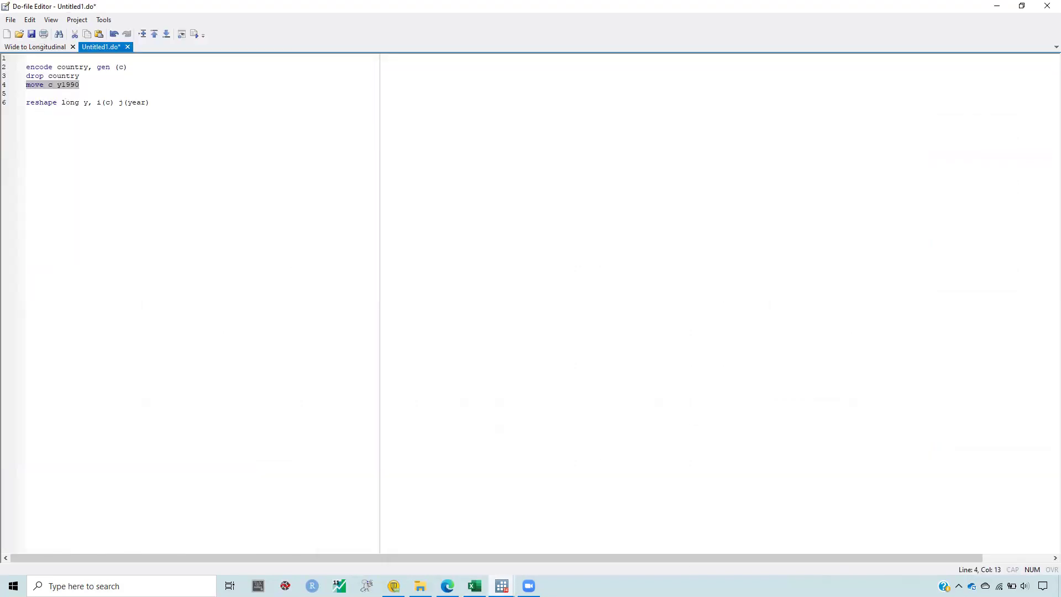
key("alt+Tab")
left_click_drag(464, 559, 16, 519)
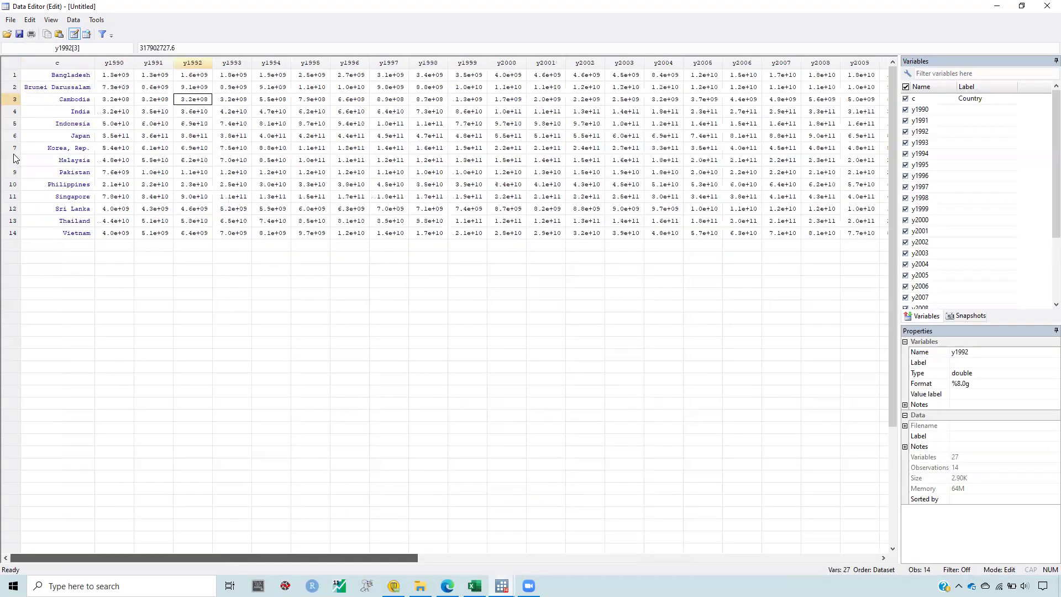
left_click(69, 136)
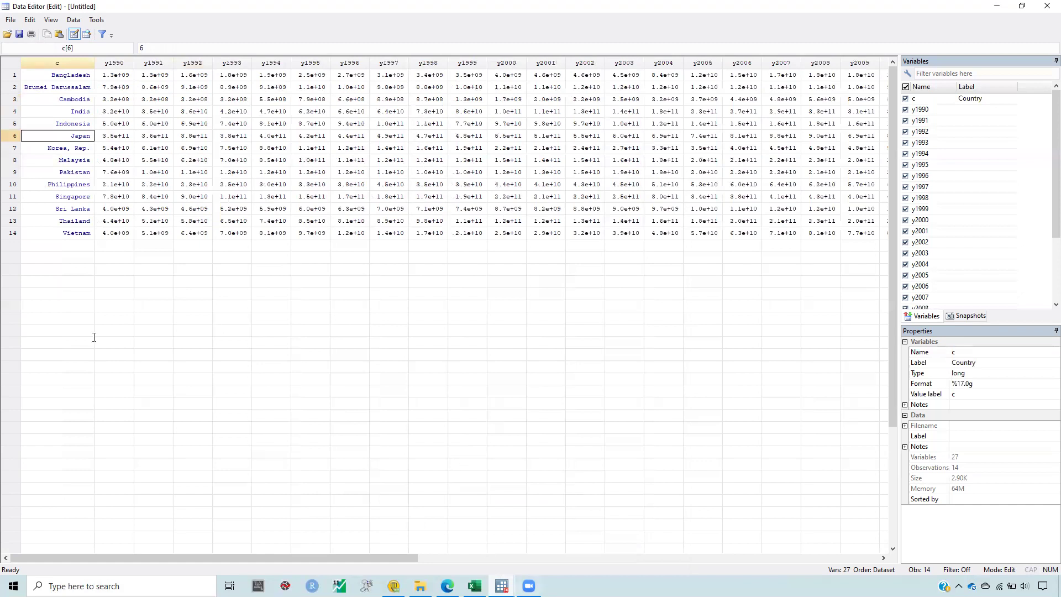
key("alt+Tab")
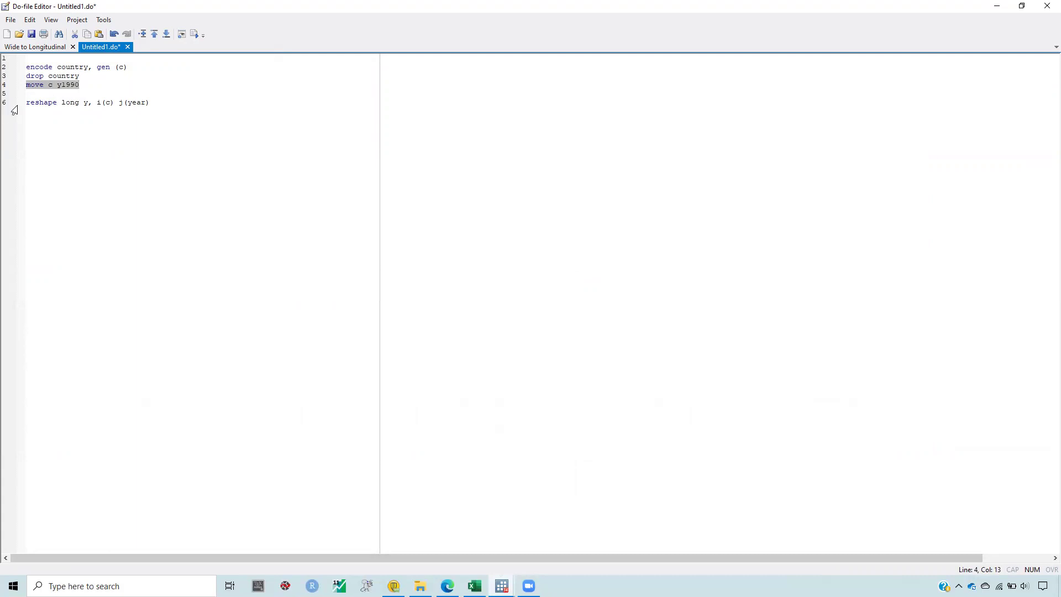
Compare the data grid with the reshape line in the do-file script.
left_click(70, 105)
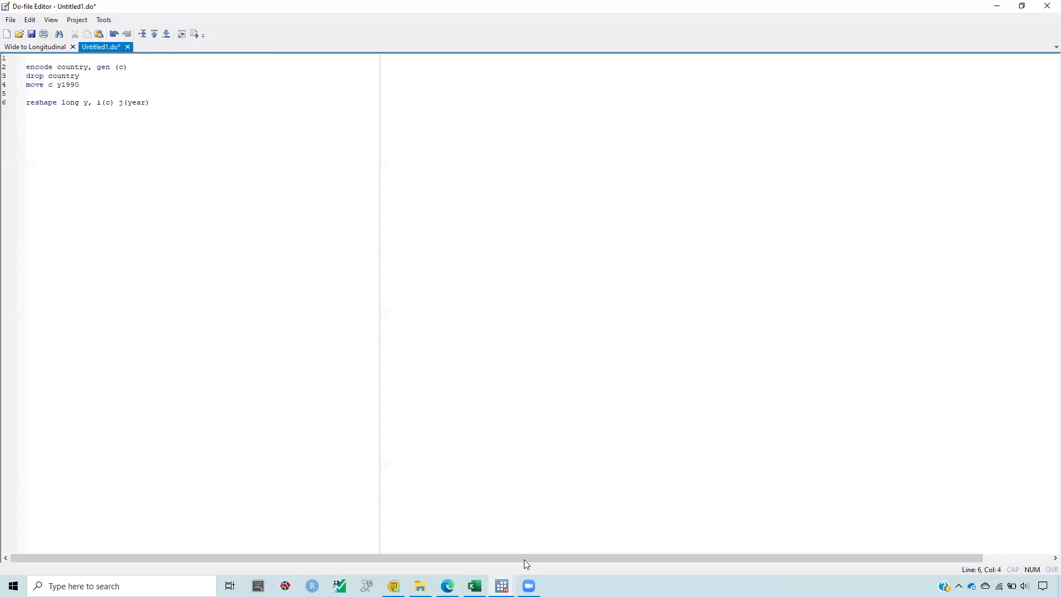
left_click(502, 585)
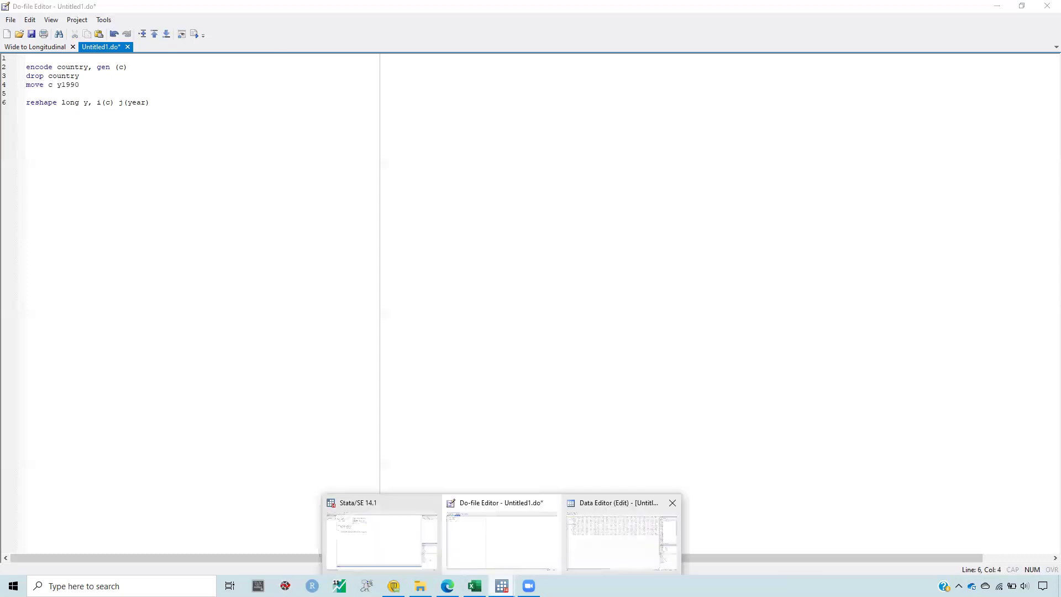
left_click(619, 534)
key("alt+Tab")
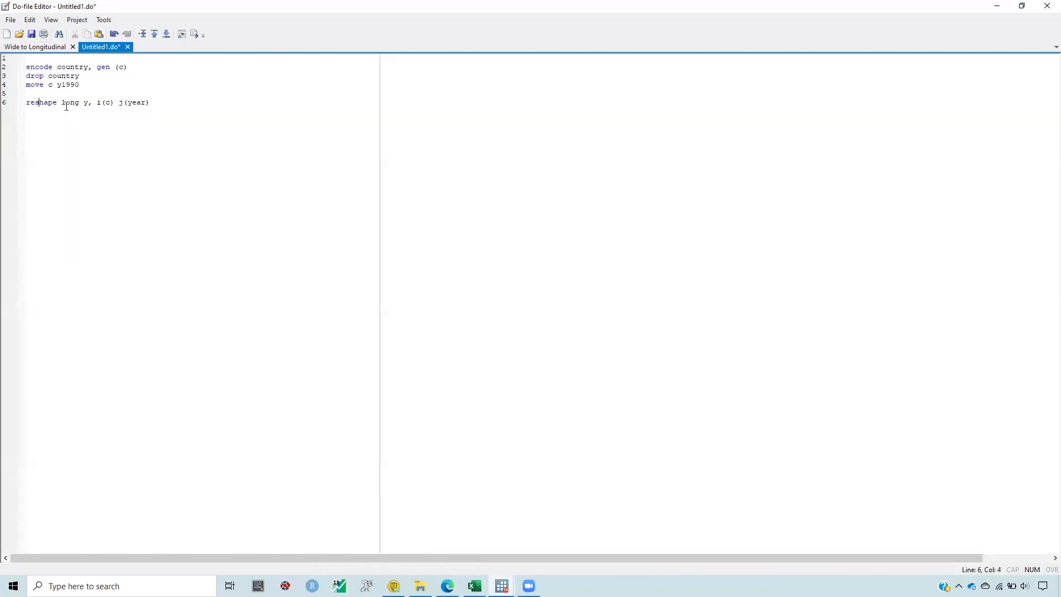
left_click(68, 106)
mouse_move(501, 573)
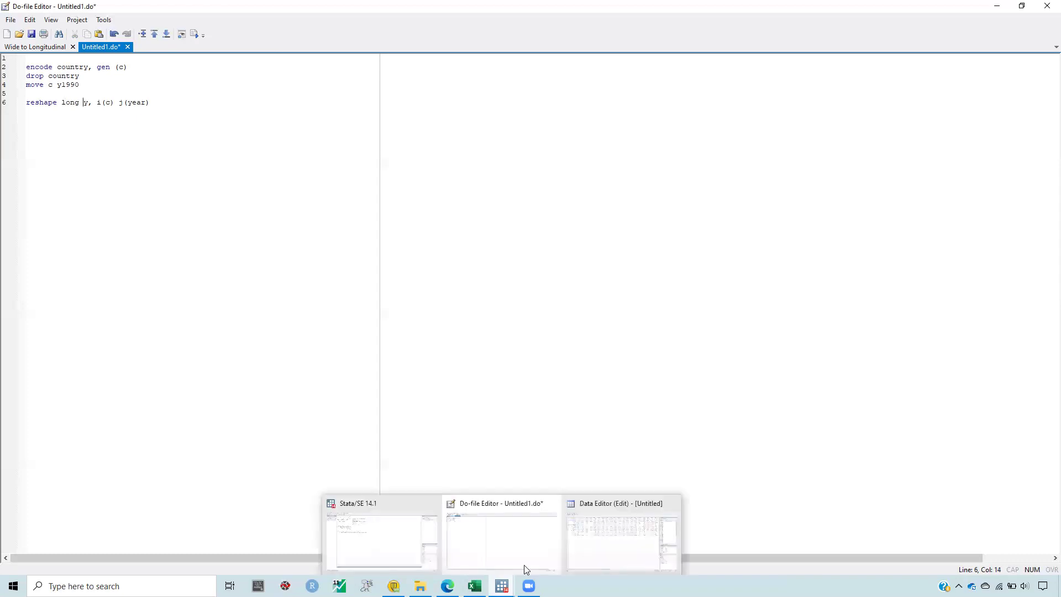
left_click(604, 531)
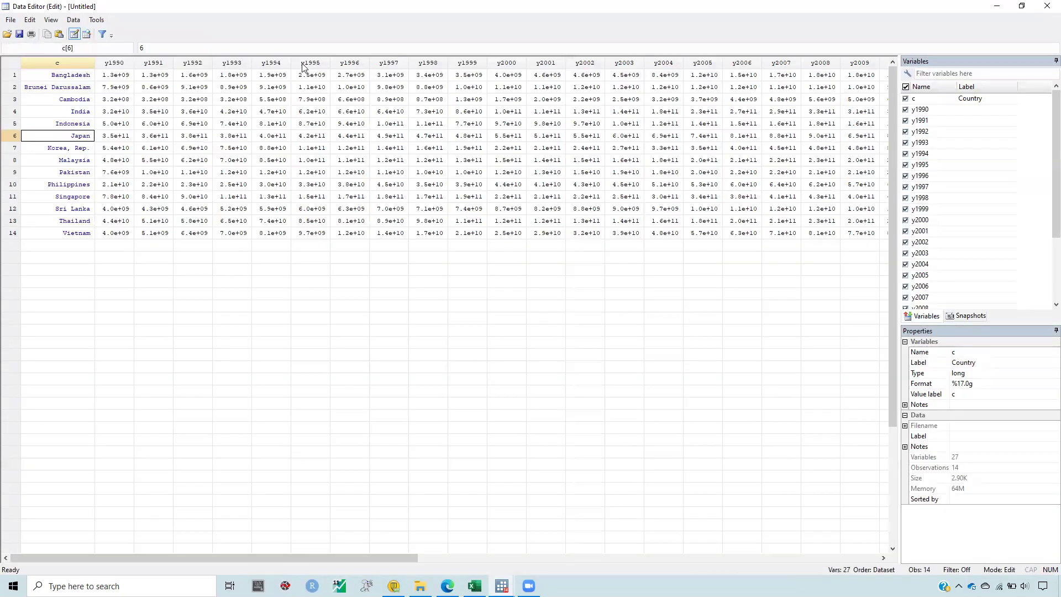
left_click(997, 7)
Add a comma to make 'reshape long y, i(c) j(year)', execute it, and inspect the 364-row result.
left_click(89, 101)
type(", i(c) j(year")
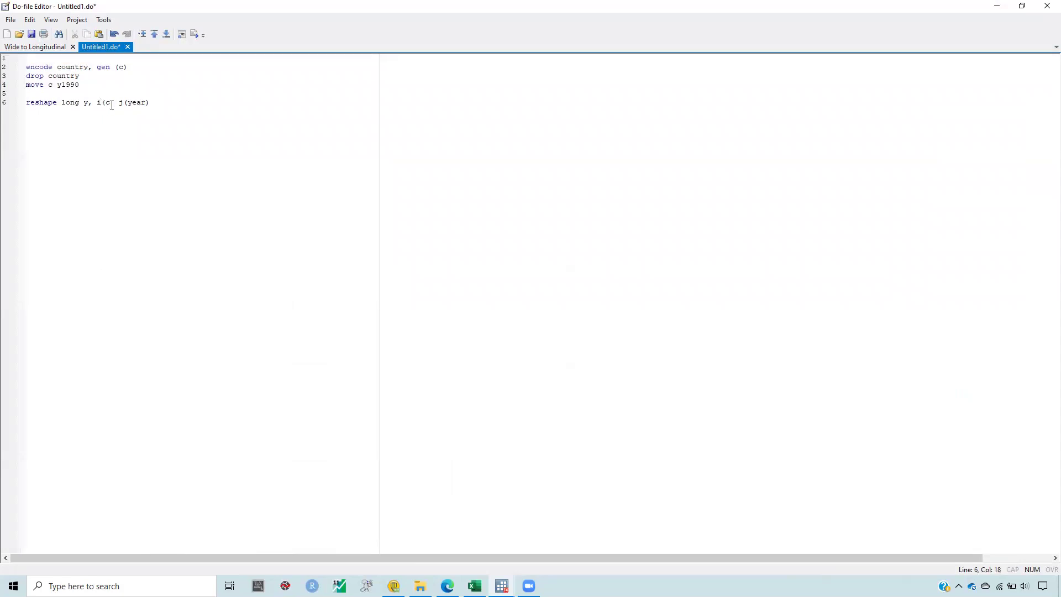
left_click(119, 103)
left_click(13, 103)
left_click(195, 34)
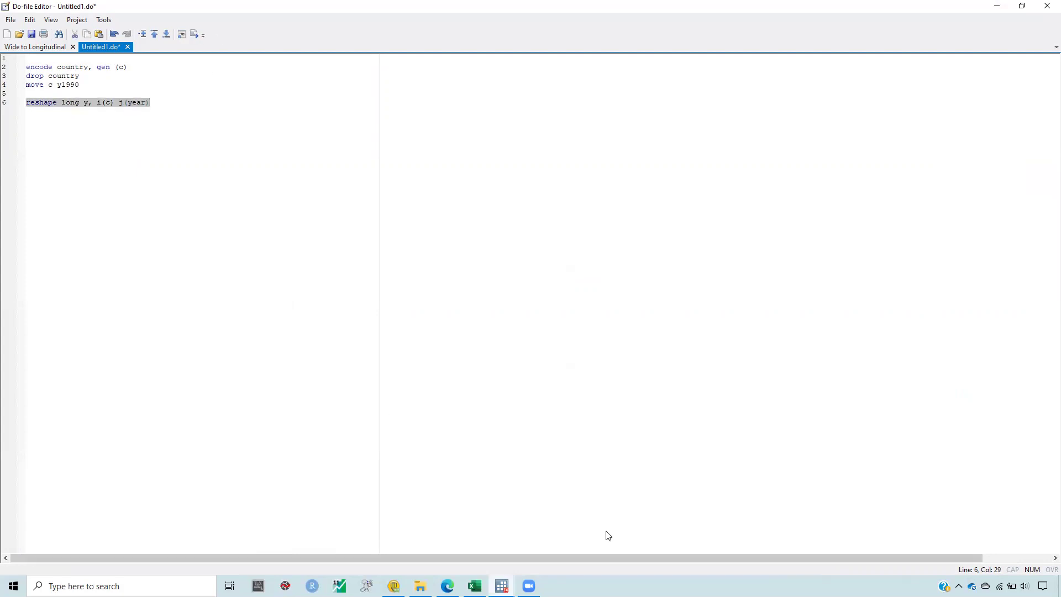
key("ctrl+8")
left_click(98, 307)
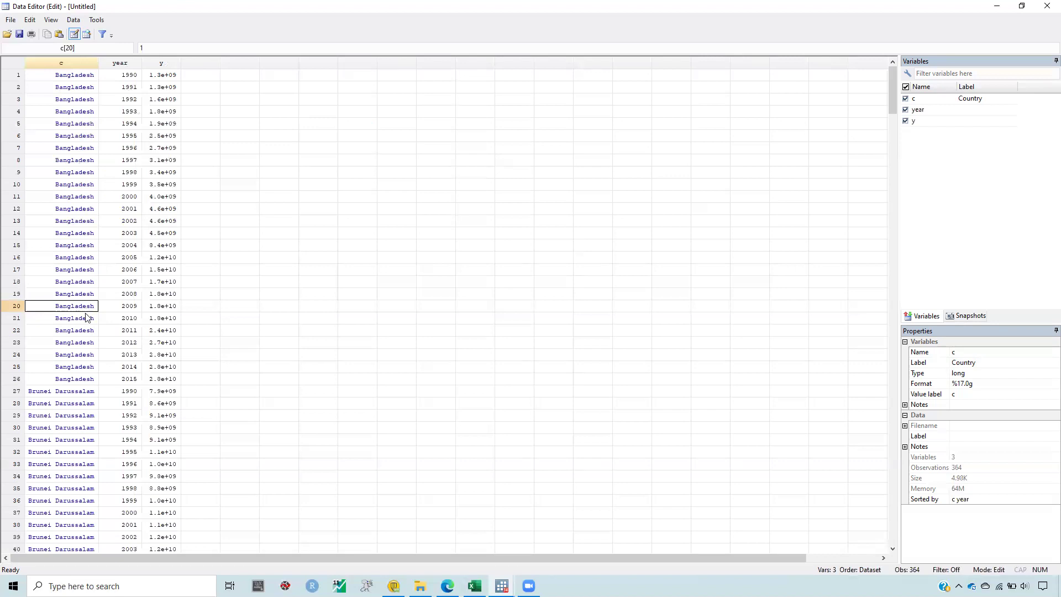
Rename variable y to x in the Properties pane, then scroll through the long data.
left_click(117, 321)
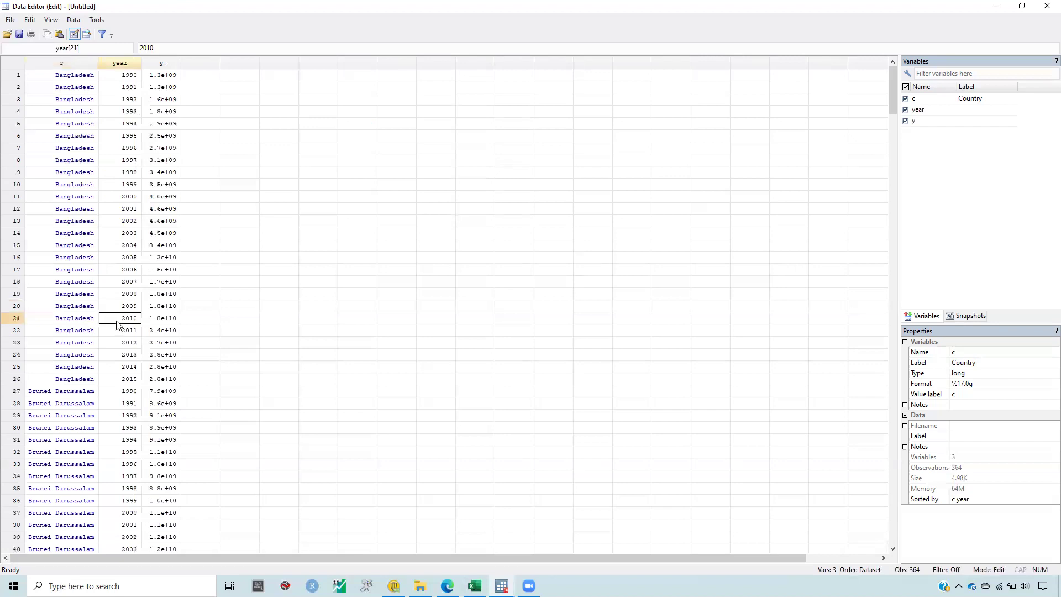
left_click(164, 318)
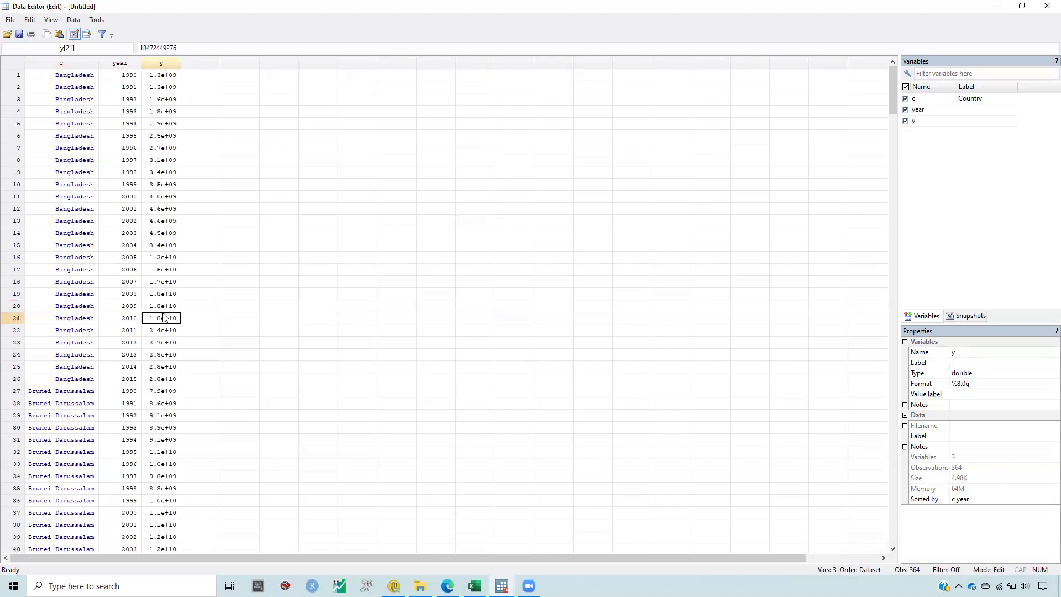
left_click(162, 64)
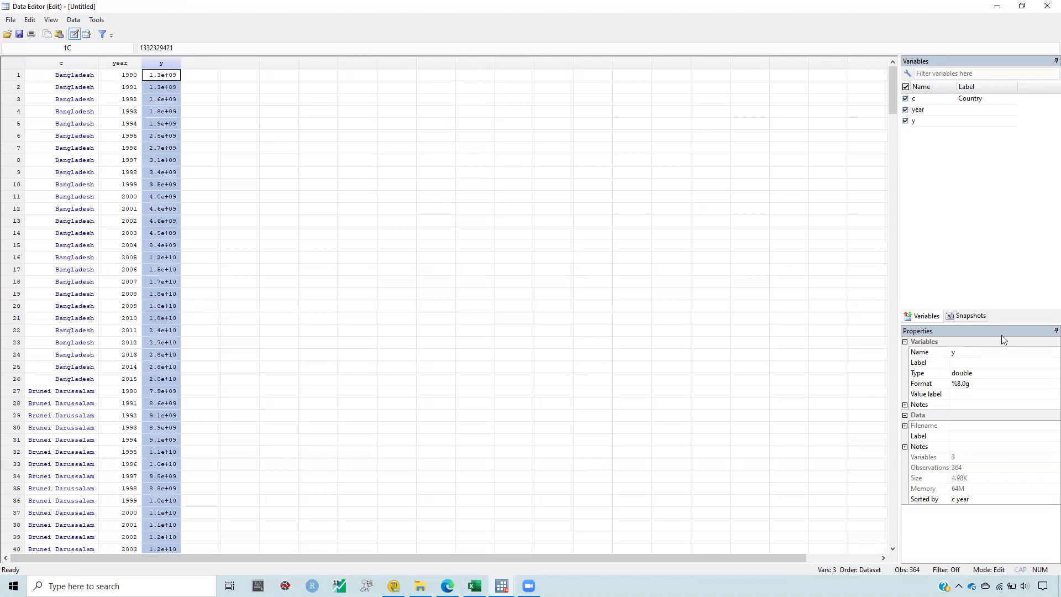
left_click(972, 352)
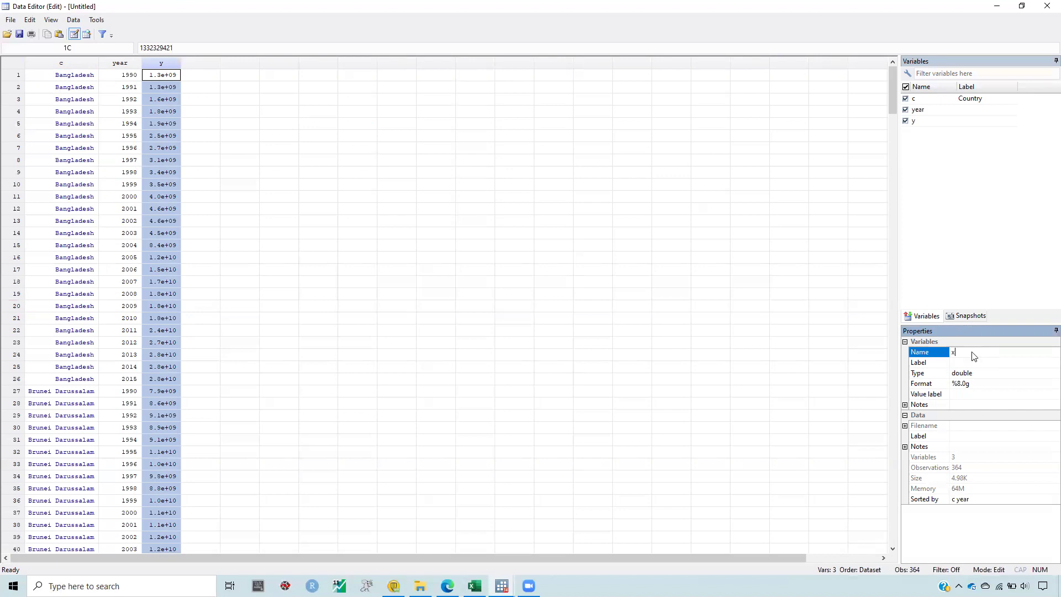
key("Return")
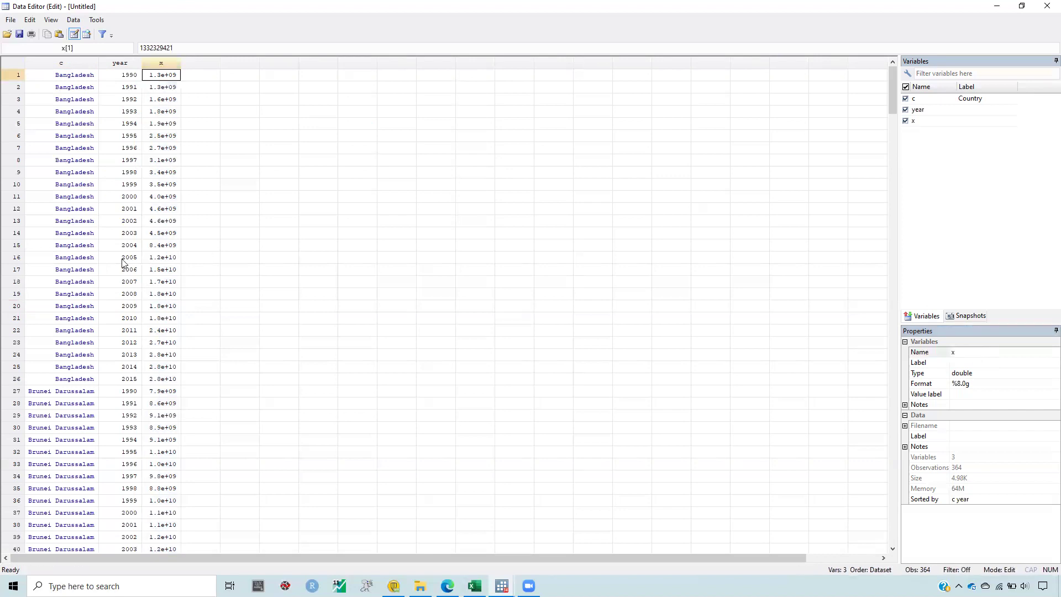
scroll(126, 360, "down", 5)
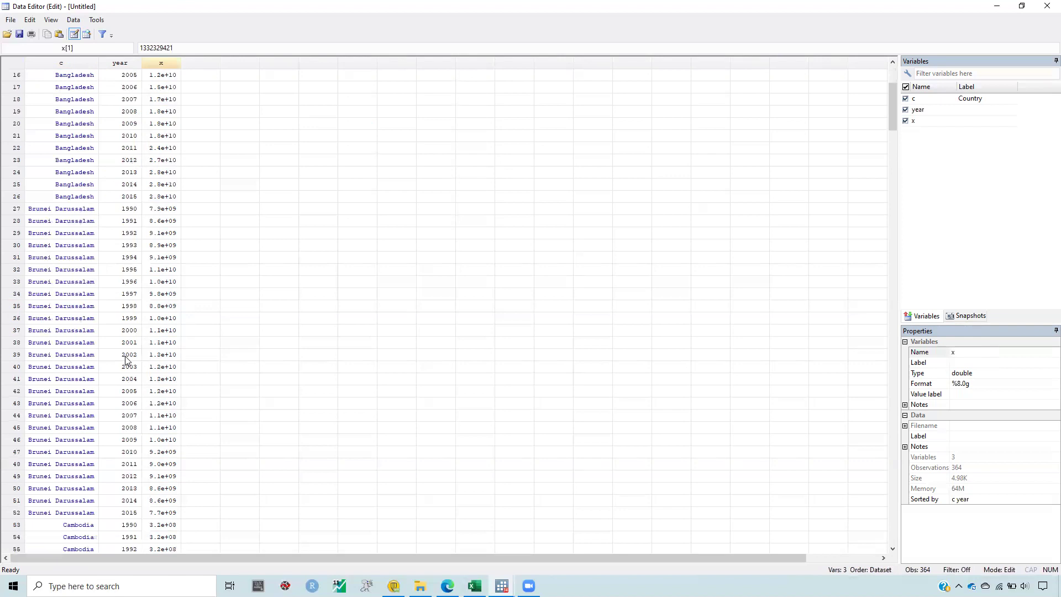
scroll(126, 360, "down", 20)
scroll(126, 360, "down", 10)
scroll(126, 360, "down", 3)
scroll(126, 360, "down", 6)
scroll(126, 360, "down", 4)
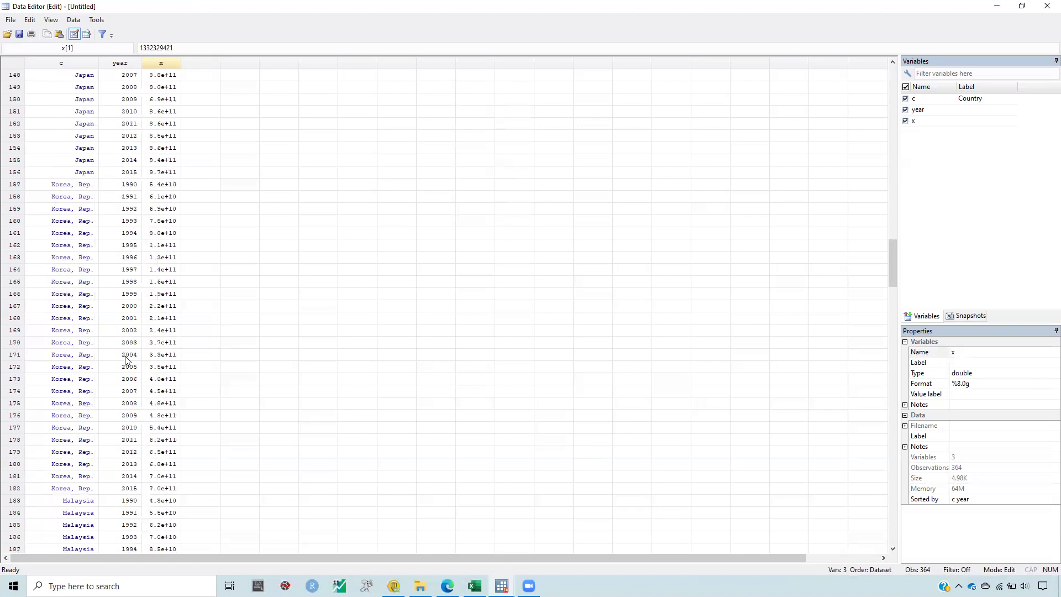